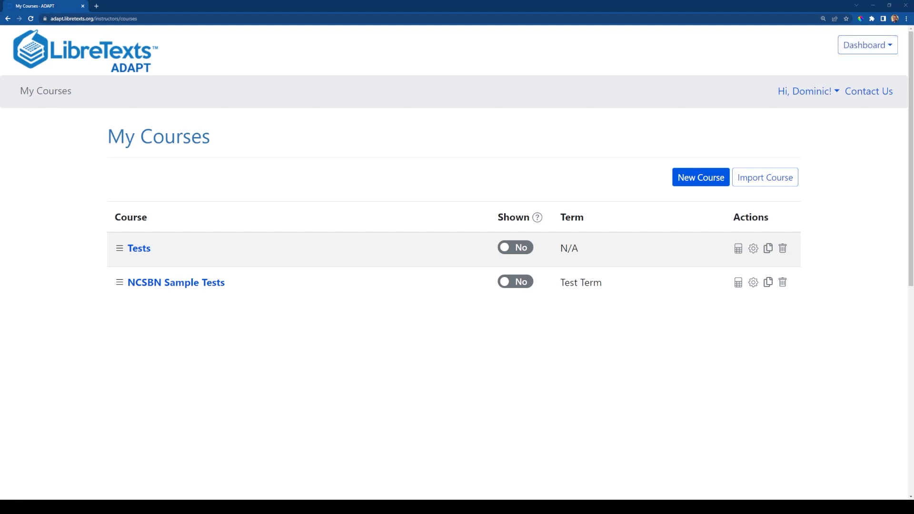
# Open My Questions and look through the list of all questions and the question folders
pyautogui.click(889, 47)
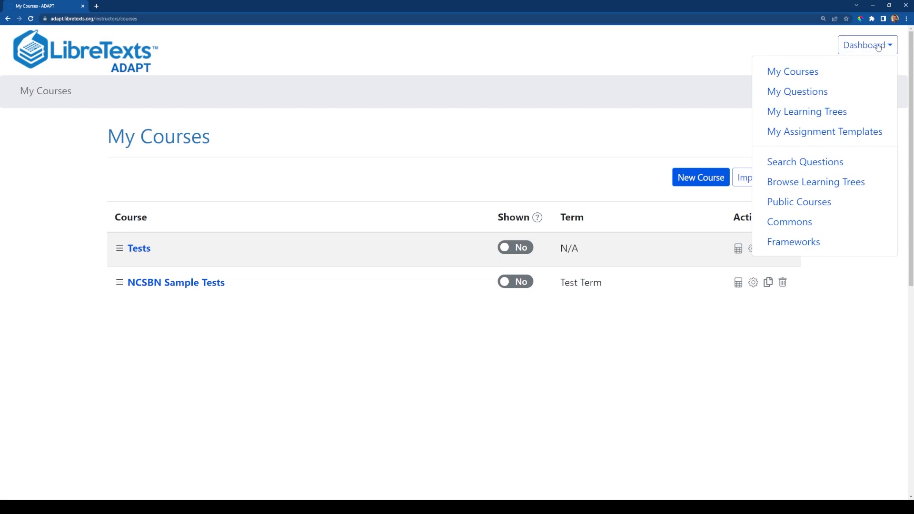
pyautogui.click(804, 96)
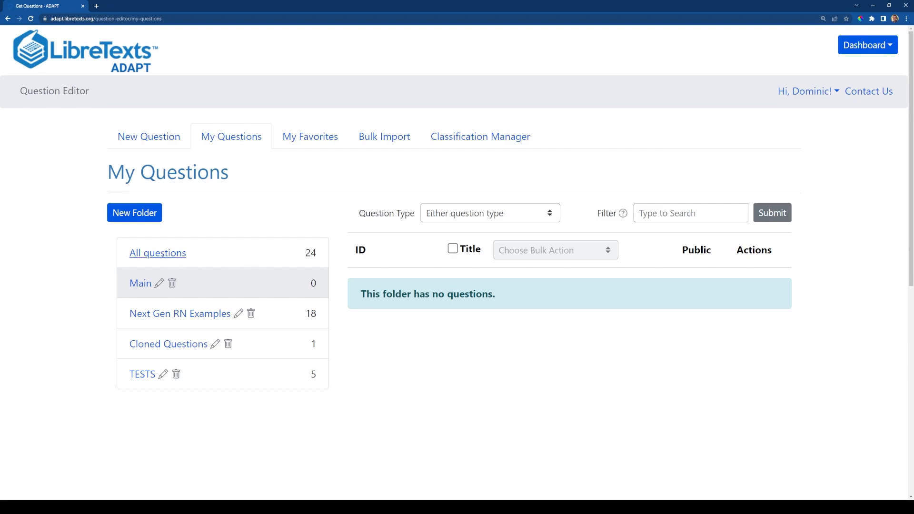
pyautogui.click(162, 254)
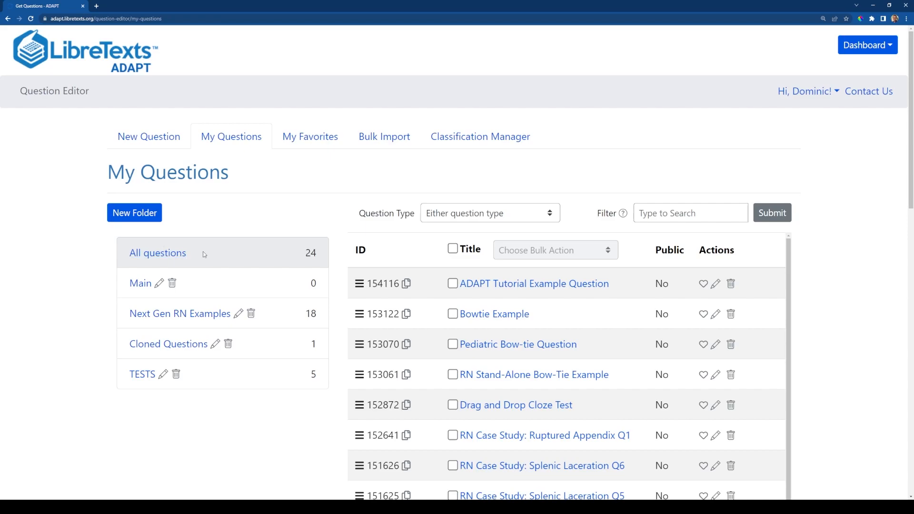
pyautogui.scroll(-3, 232, 222)
pyautogui.scroll(-3, 232, 223)
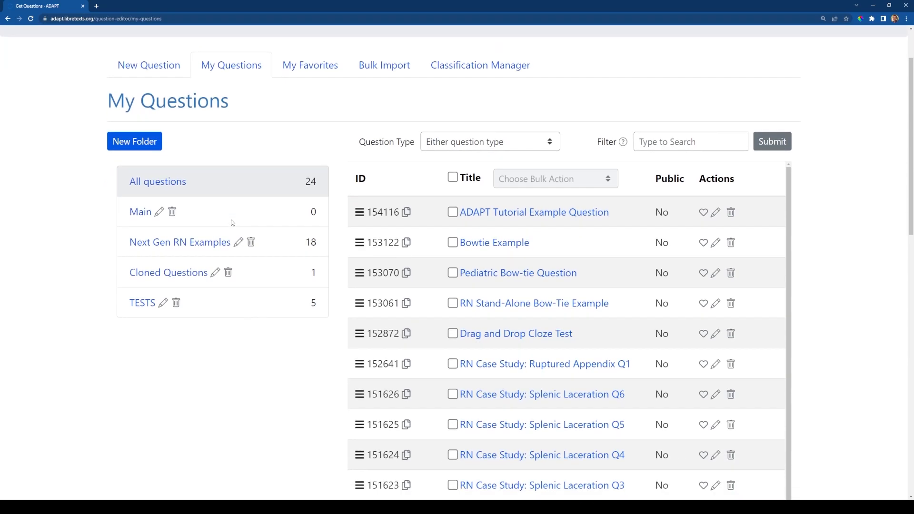
pyautogui.scroll(3, 246, 258)
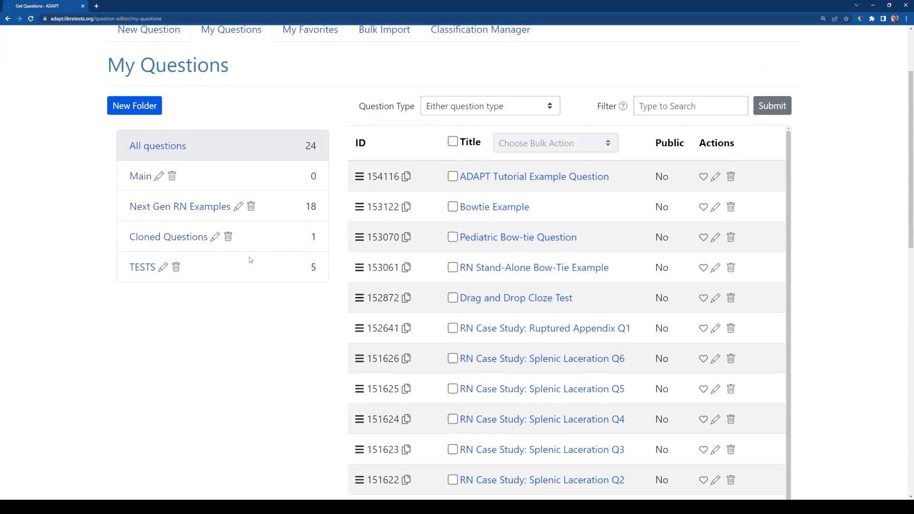
pyautogui.scroll(1, 232, 253)
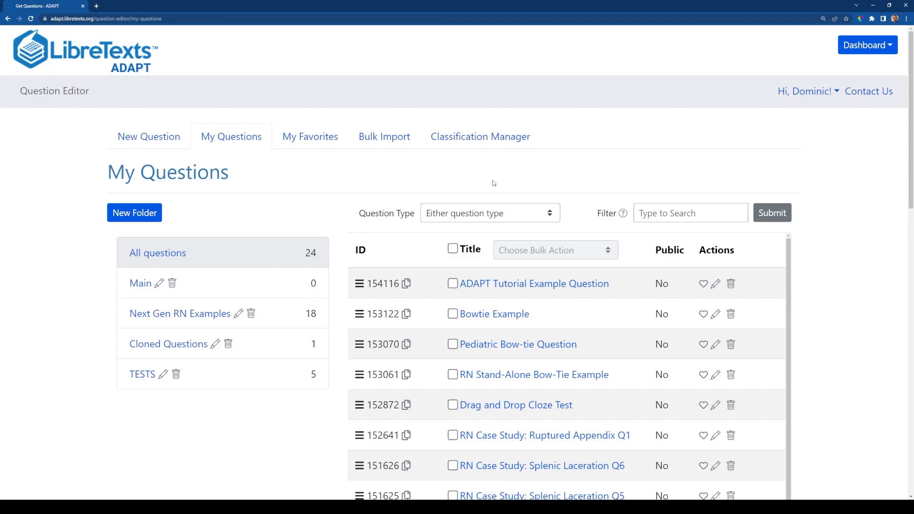
# Return to My Courses, start a new course and look over its Course Details form
pyautogui.click(863, 46)
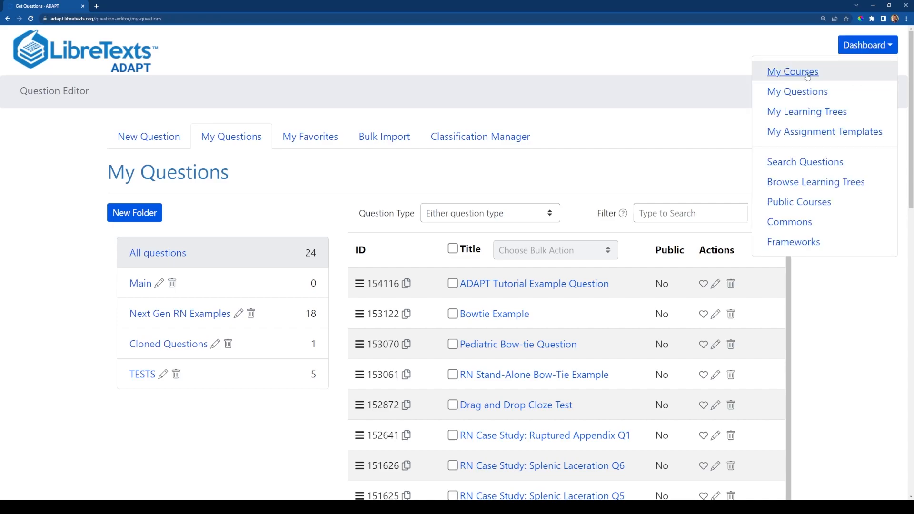
pyautogui.click(808, 74)
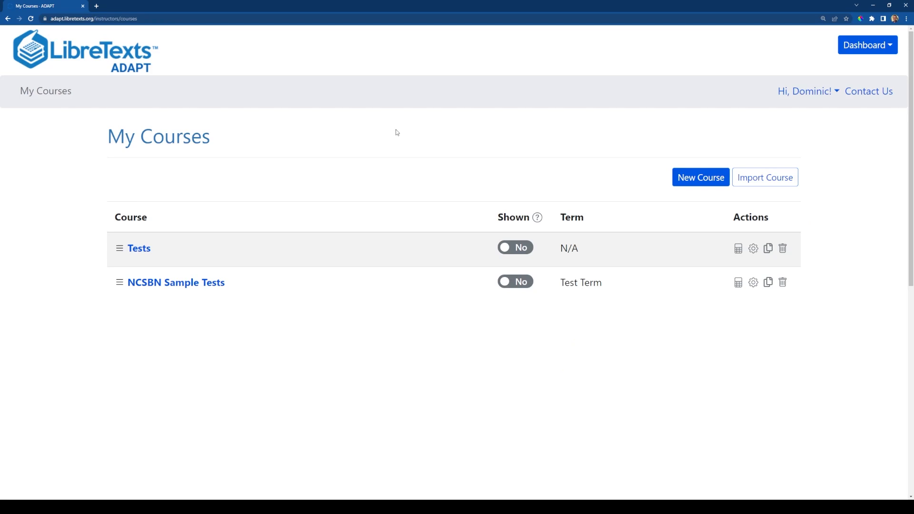
pyautogui.click(701, 178)
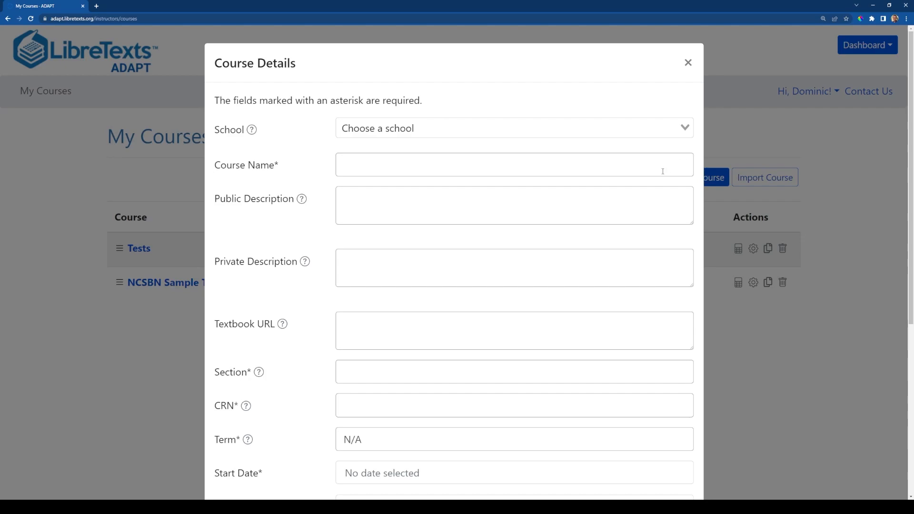
pyautogui.scroll(-6, 575, 206)
pyautogui.scroll(2, 575, 206)
pyautogui.scroll(4, 575, 206)
# Set the new course's school to Chippewa Valley Technical College
pyautogui.click(631, 129)
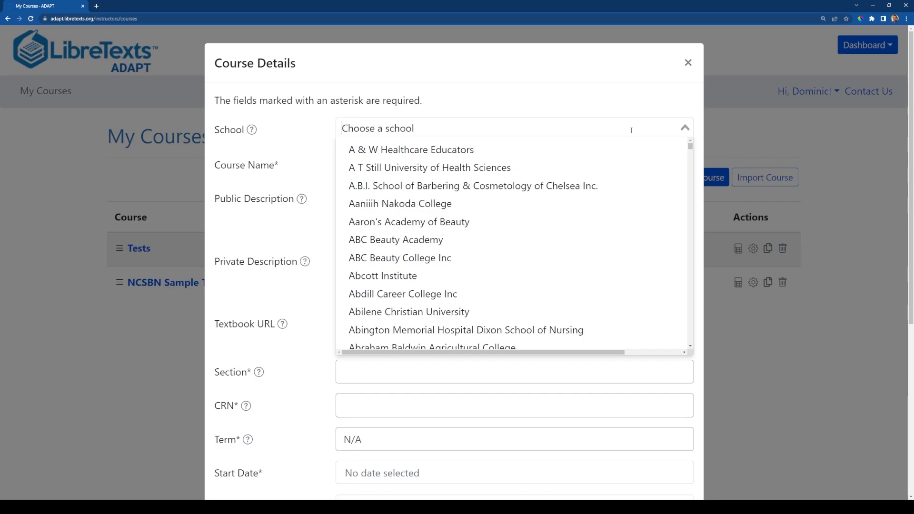
pyautogui.write('chi')
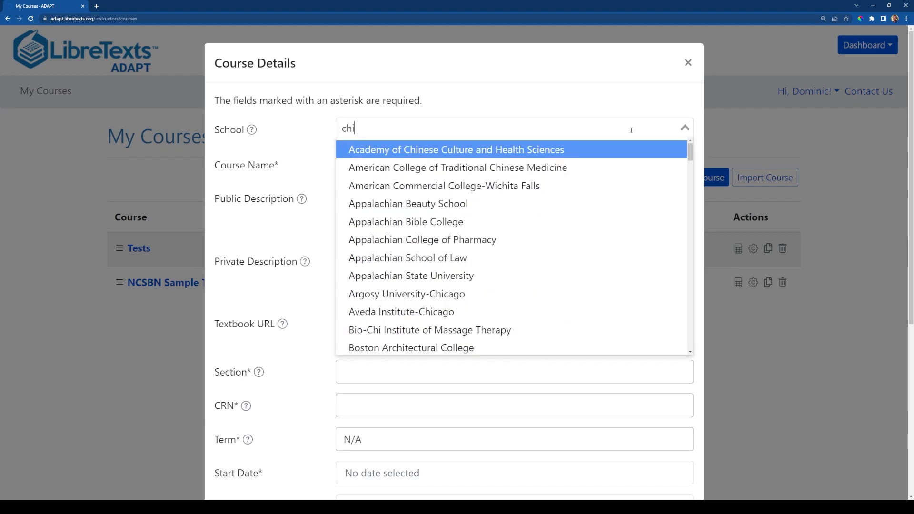
pyautogui.write('p')
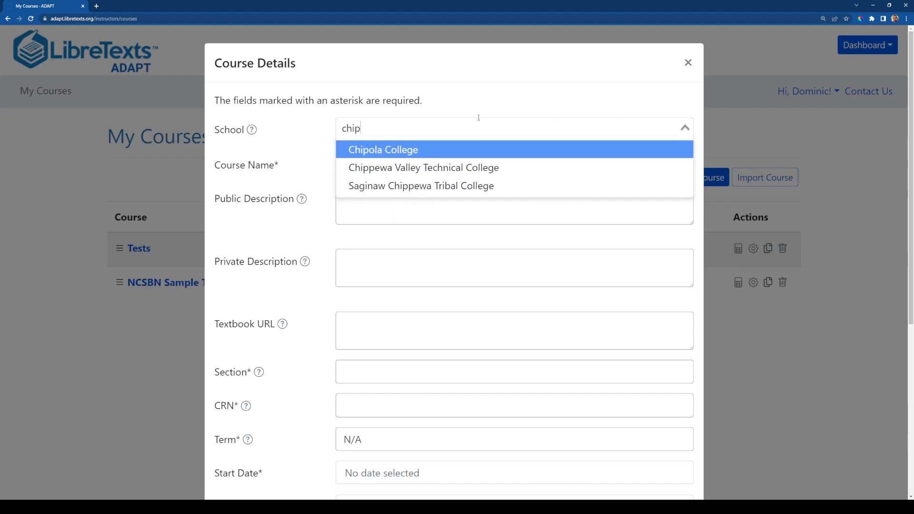
pyautogui.click(444, 168)
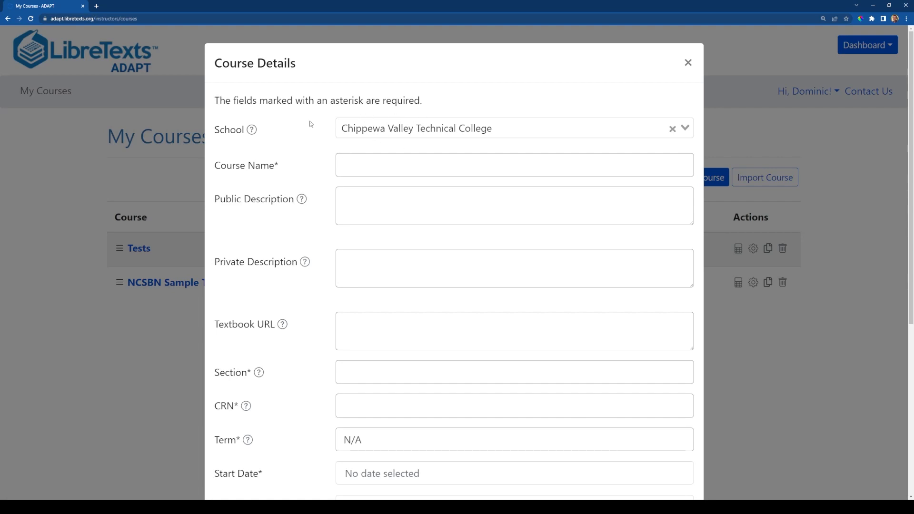
# Name the course with the instructor's first name in possessive form followed by "Sandbox"
pyautogui.click(355, 160)
pyautogui.scroll(-1, 300, 183)
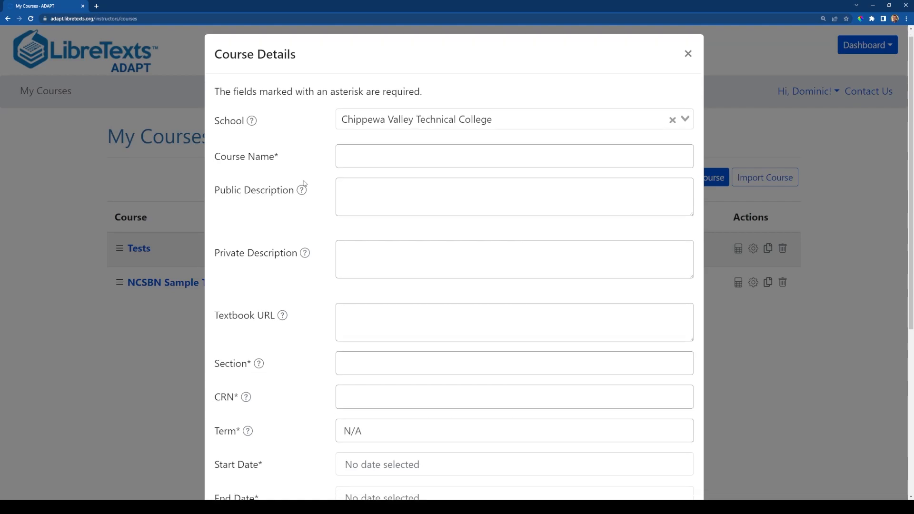
pyautogui.click(369, 130)
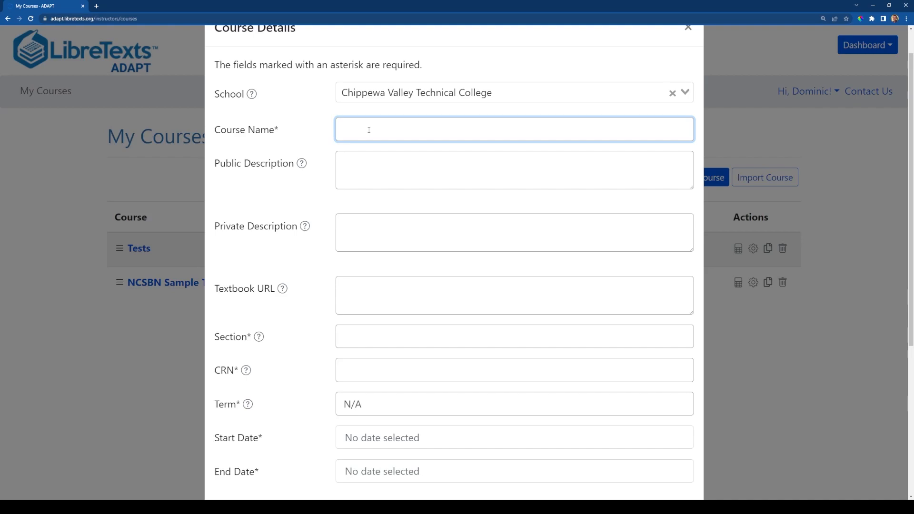
pyautogui.write("Dominic's Sandbox")
pyautogui.press('Tab')
pyautogui.click(315, 152)
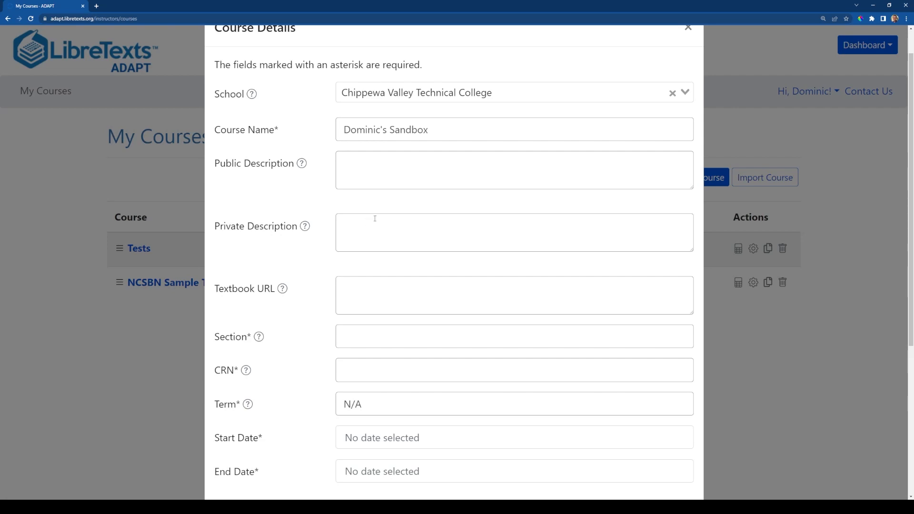
# Set the course's section to 001 and its CRN to 123456
pyautogui.scroll(-1, 306, 259)
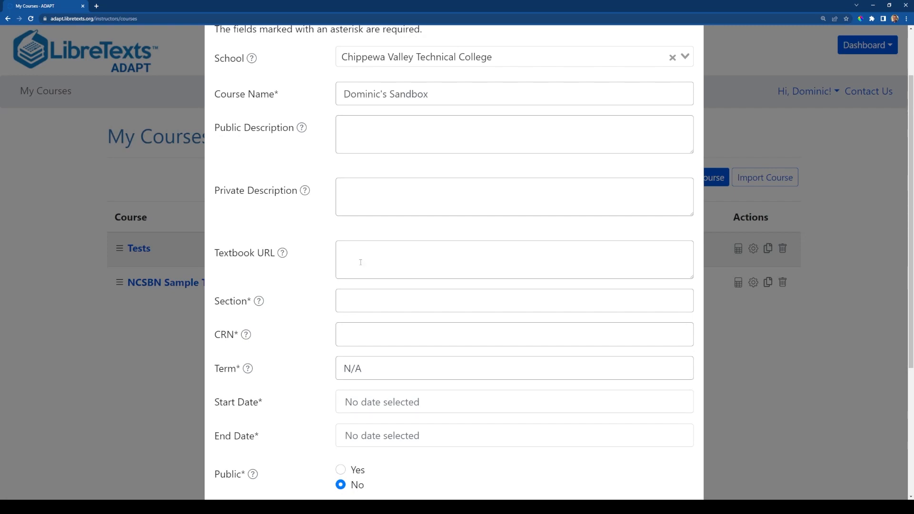
pyautogui.click(379, 298)
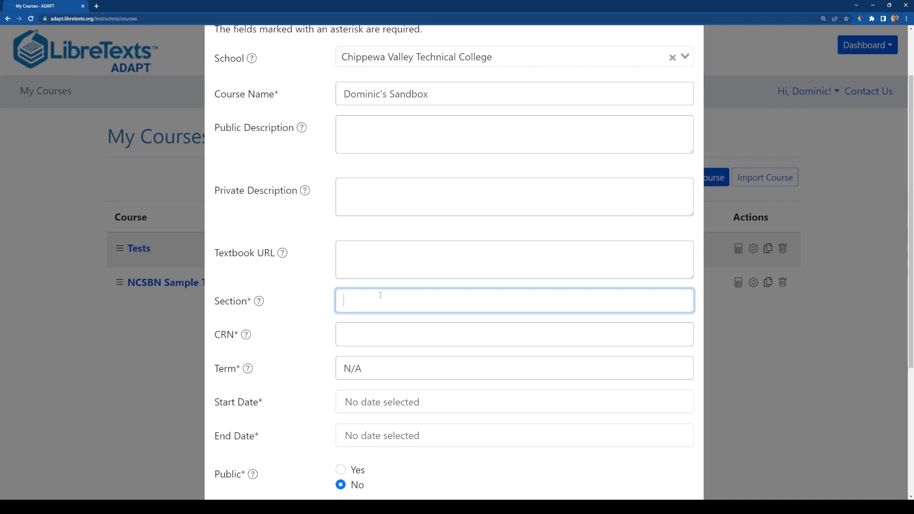
pyautogui.write('001')
pyautogui.click(341, 286)
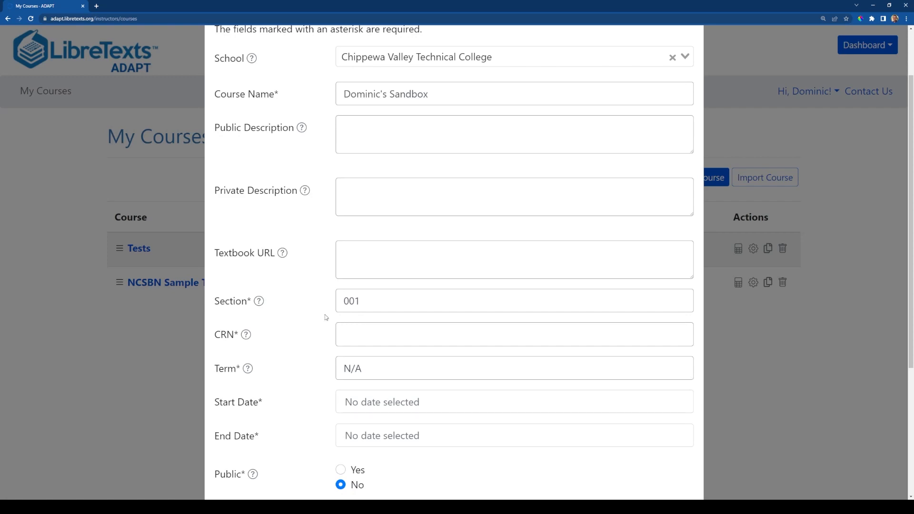
pyautogui.click(352, 336)
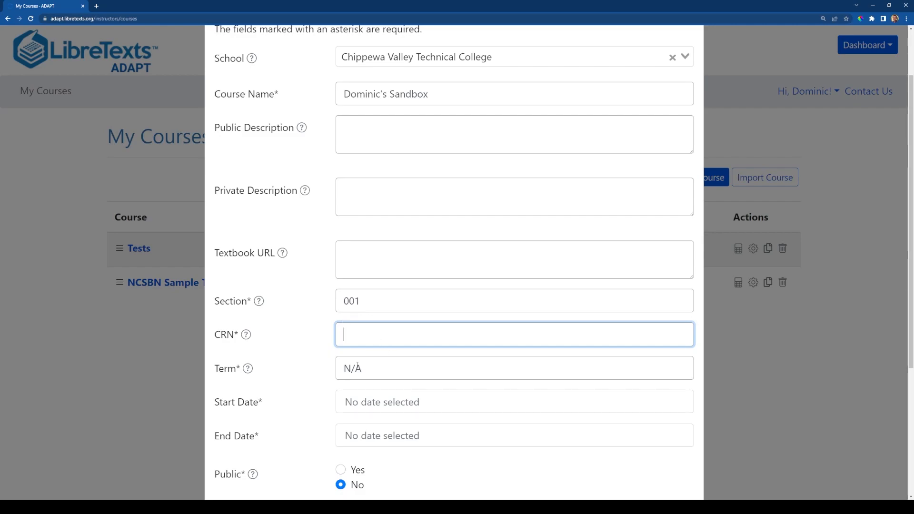
pyautogui.write('123456')
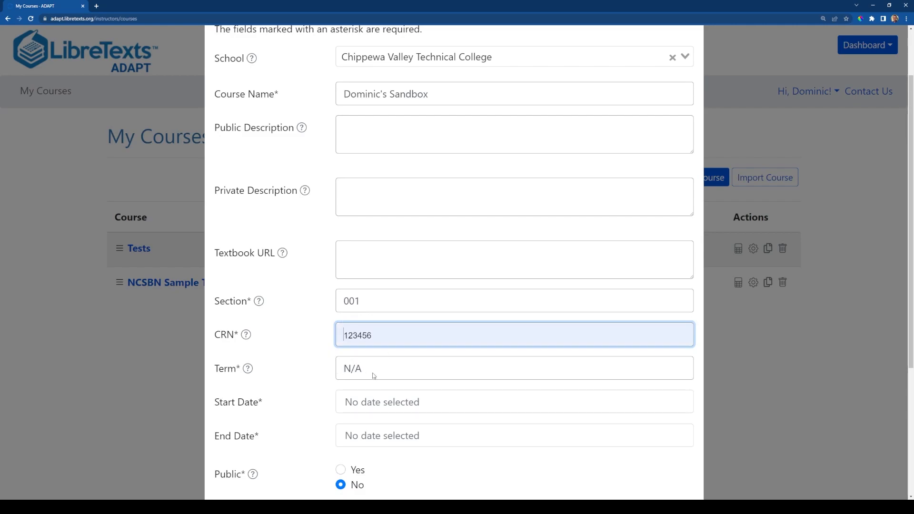
pyautogui.click(314, 356)
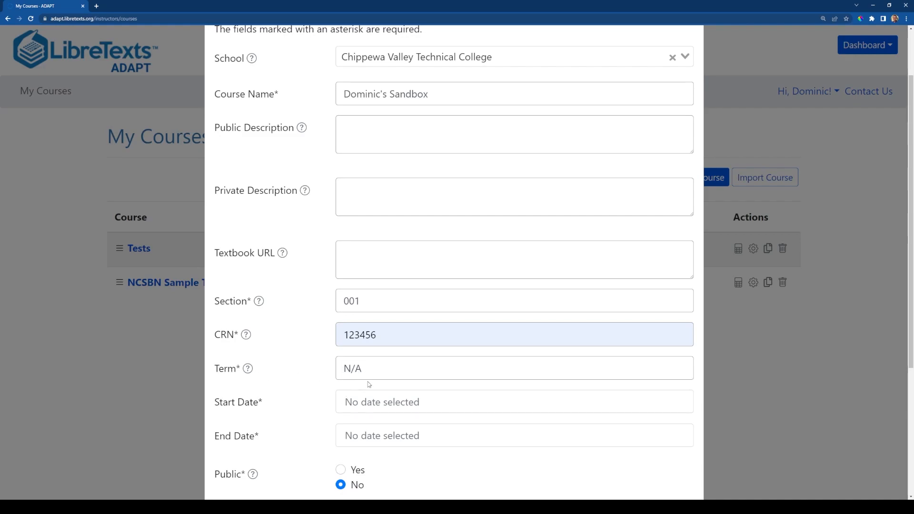
# Replace the course's default term with 202301
pyautogui.click(376, 366)
pyautogui.moveTo(376, 366); pyautogui.dragTo(333, 364)
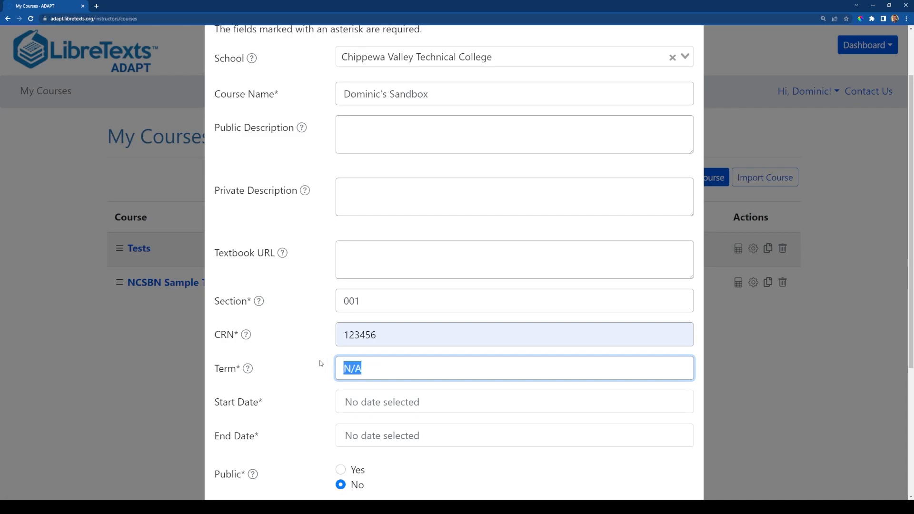
pyautogui.write('202301')
pyautogui.click(314, 378)
pyautogui.click(384, 384)
# Set the course's start date to January 27, 2023 and its end date to January 31, 2024
pyautogui.scroll(-2, 421, 407)
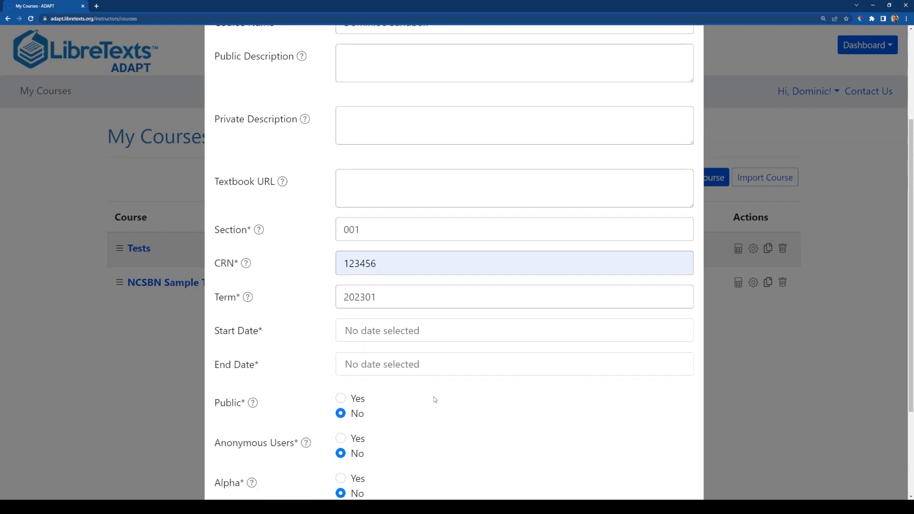
pyautogui.click(421, 333)
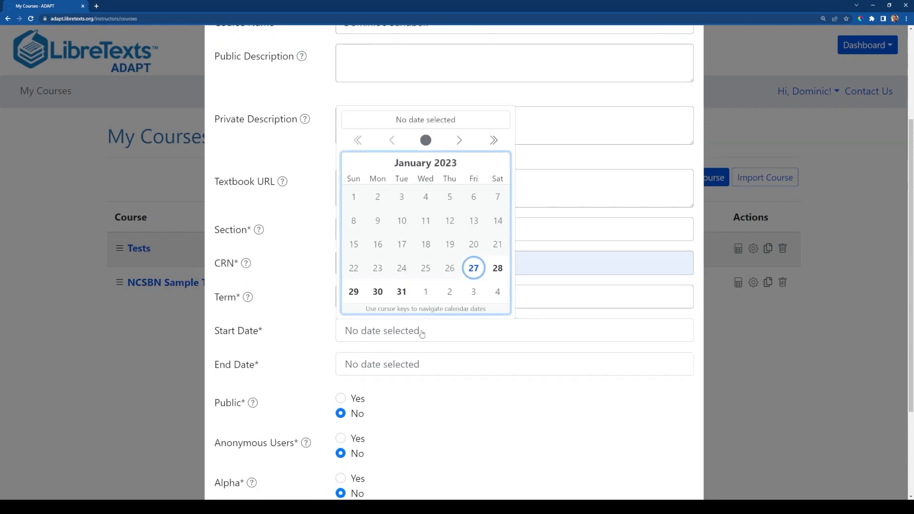
pyautogui.click(473, 270)
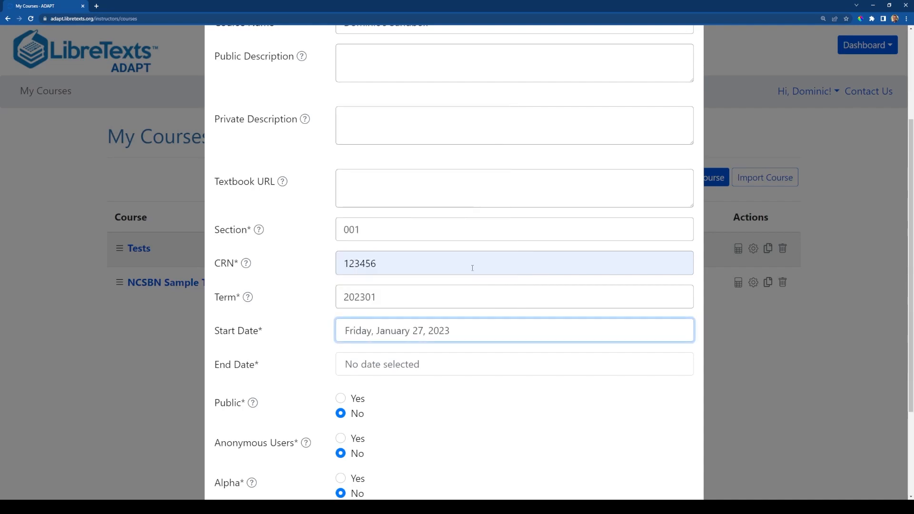
pyautogui.click(393, 370)
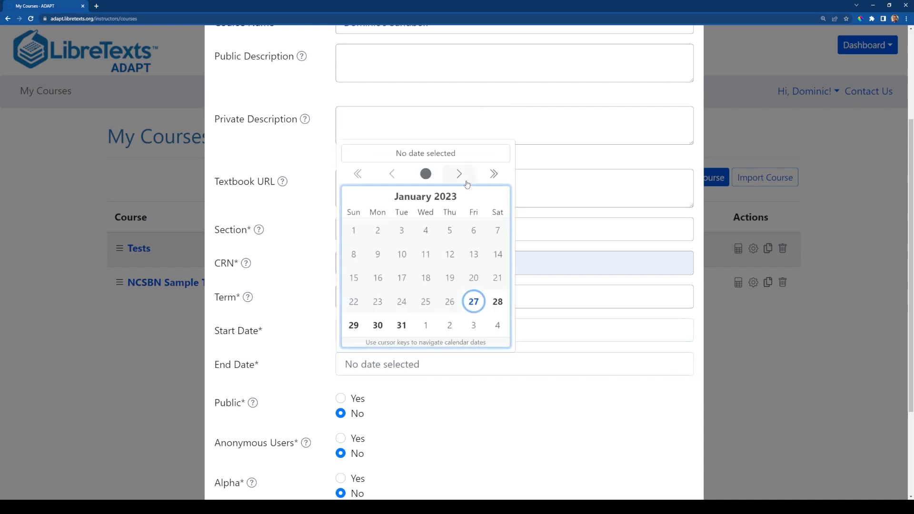
pyautogui.click(474, 301)
pyautogui.moveTo(444, 365); pyautogui.dragTo(459, 368)
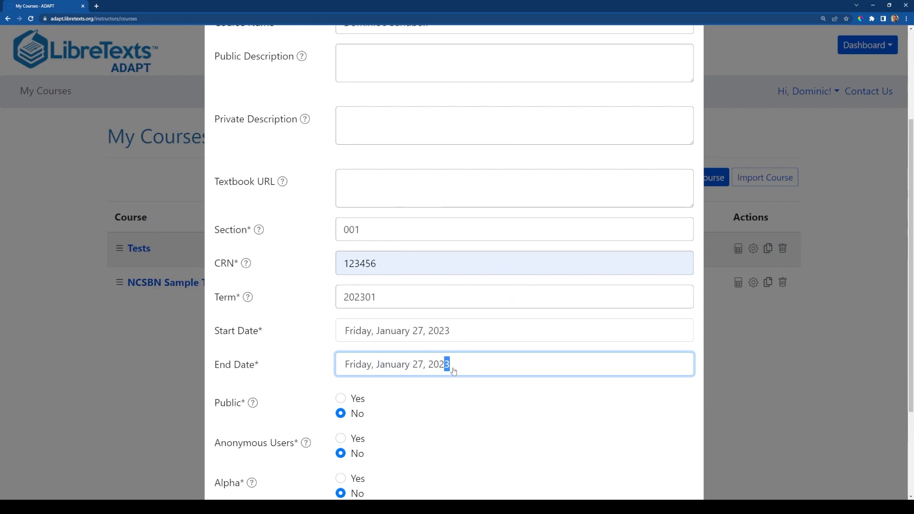
pyautogui.click(451, 369)
pyautogui.click(494, 173)
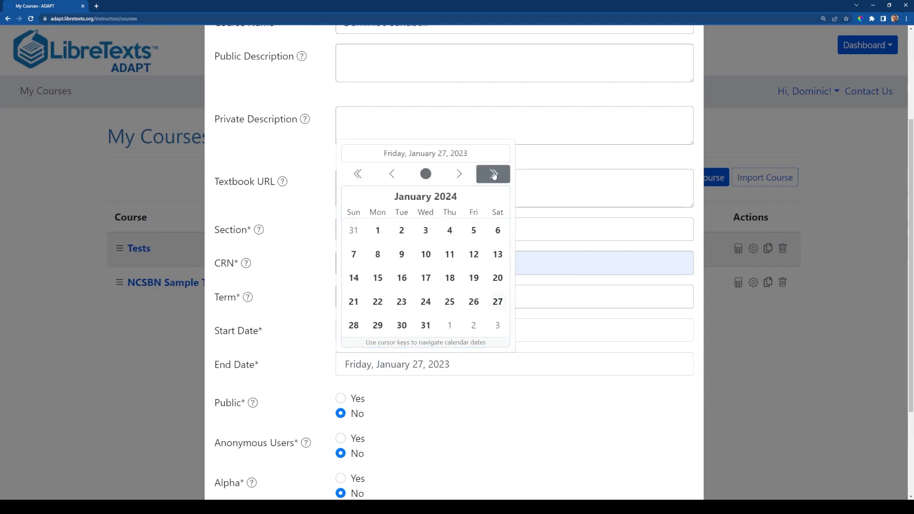
pyautogui.click(426, 325)
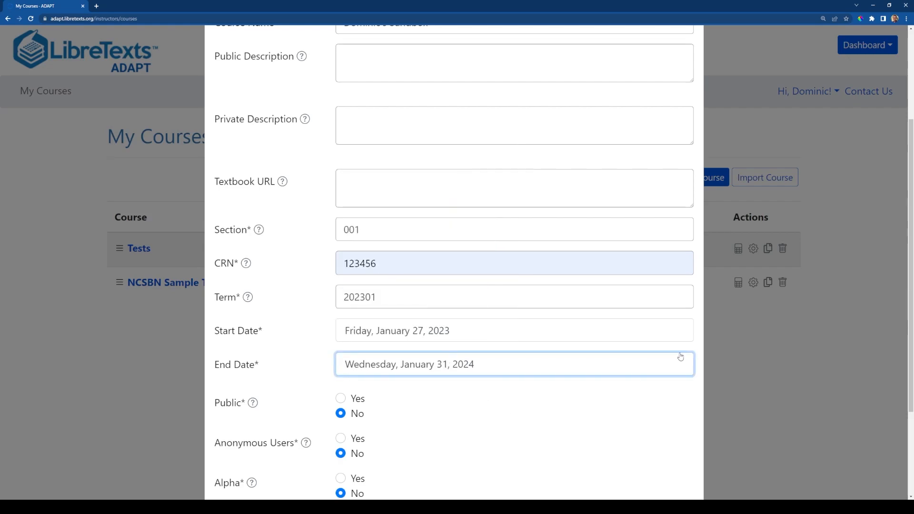
# Review the Public, Anonymous Users, Alpha and LMS settings and save the new course
pyautogui.scroll(-2, 405, 380)
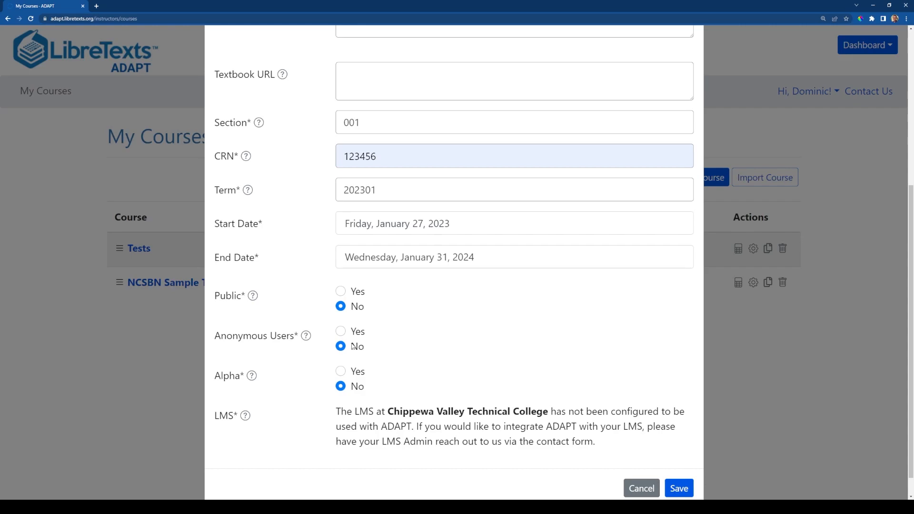
pyautogui.moveTo(305, 339)
pyautogui.moveTo(252, 382)
pyautogui.scroll(-1, 352, 426)
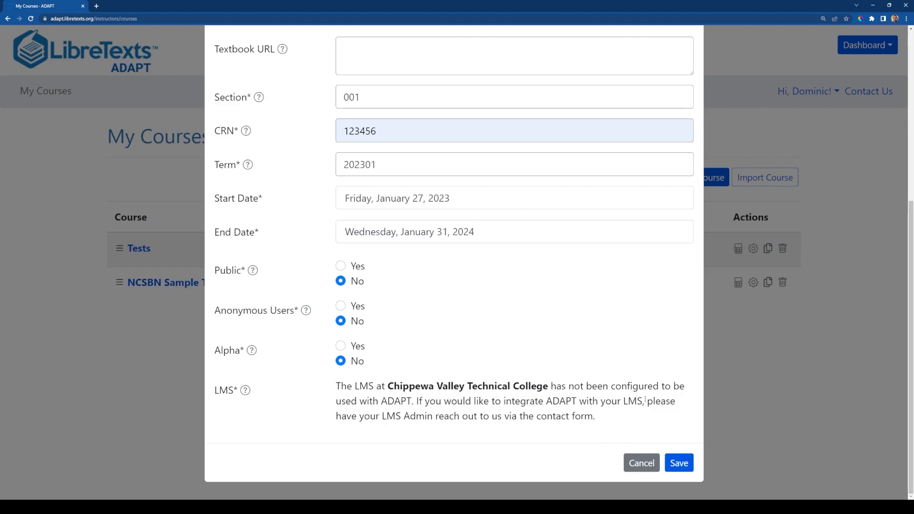
pyautogui.scroll(2, 663, 420)
pyautogui.scroll(-2, 626, 390)
pyautogui.click(680, 464)
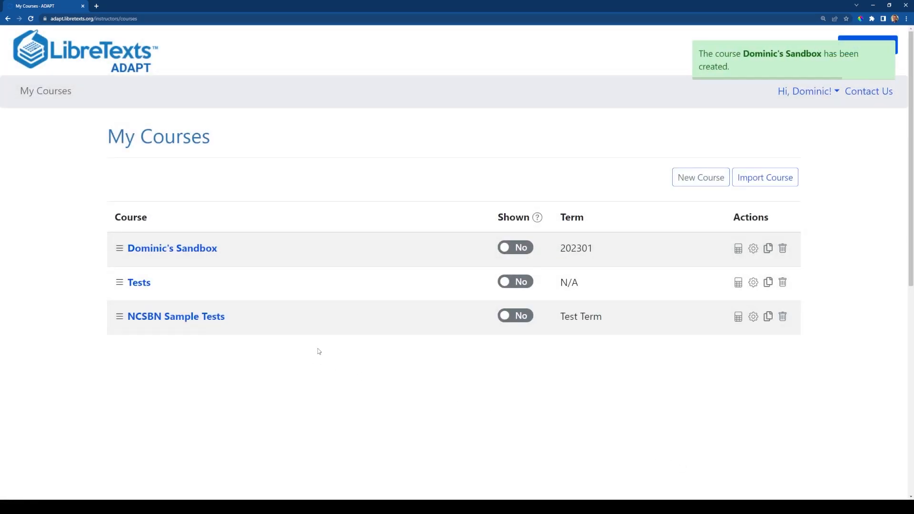